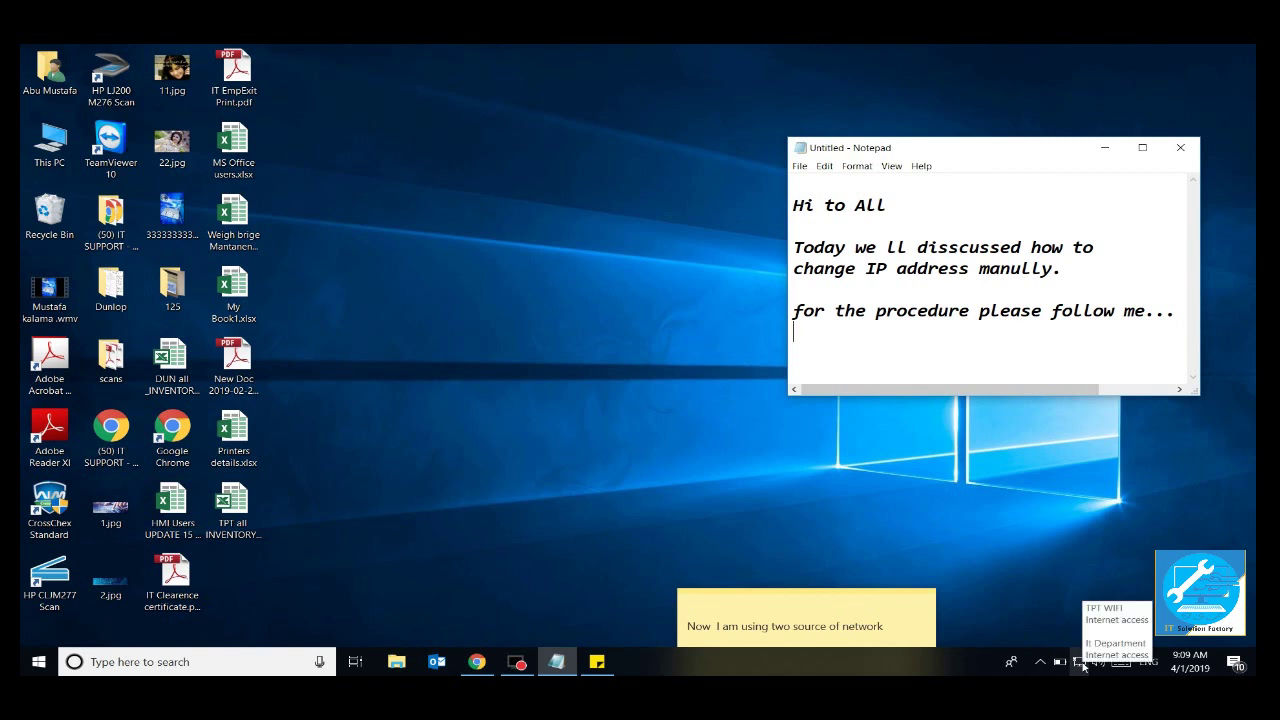
# Step: Open the network adapter list from the Network & Internet settings and move its window aside
pyautogui.rightClick(1080, 663)
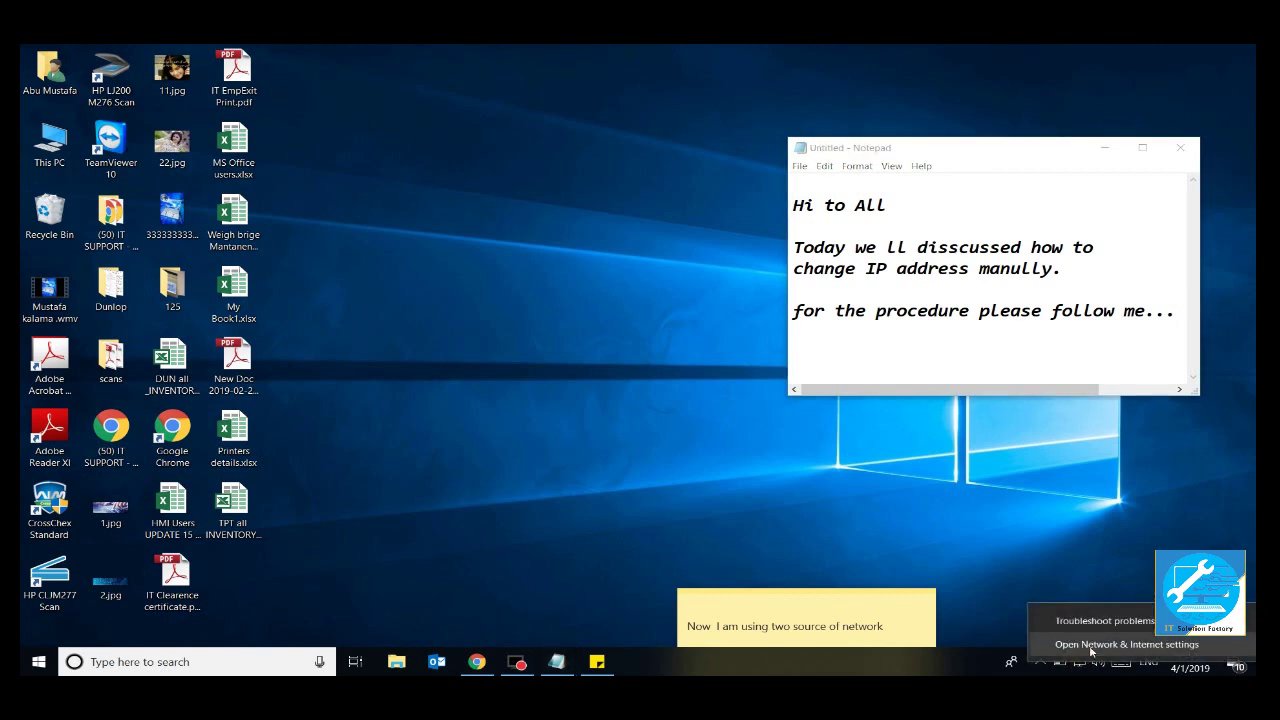
pyautogui.click(1090, 645)
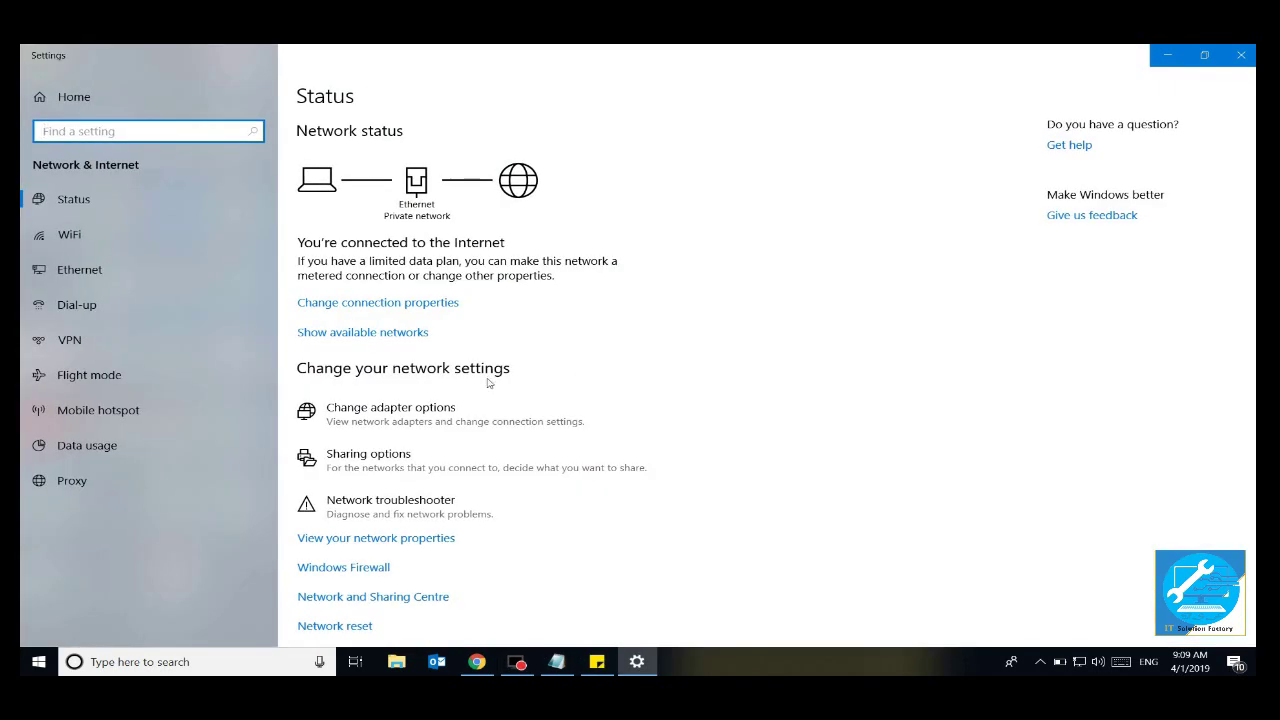
pyautogui.click(380, 416)
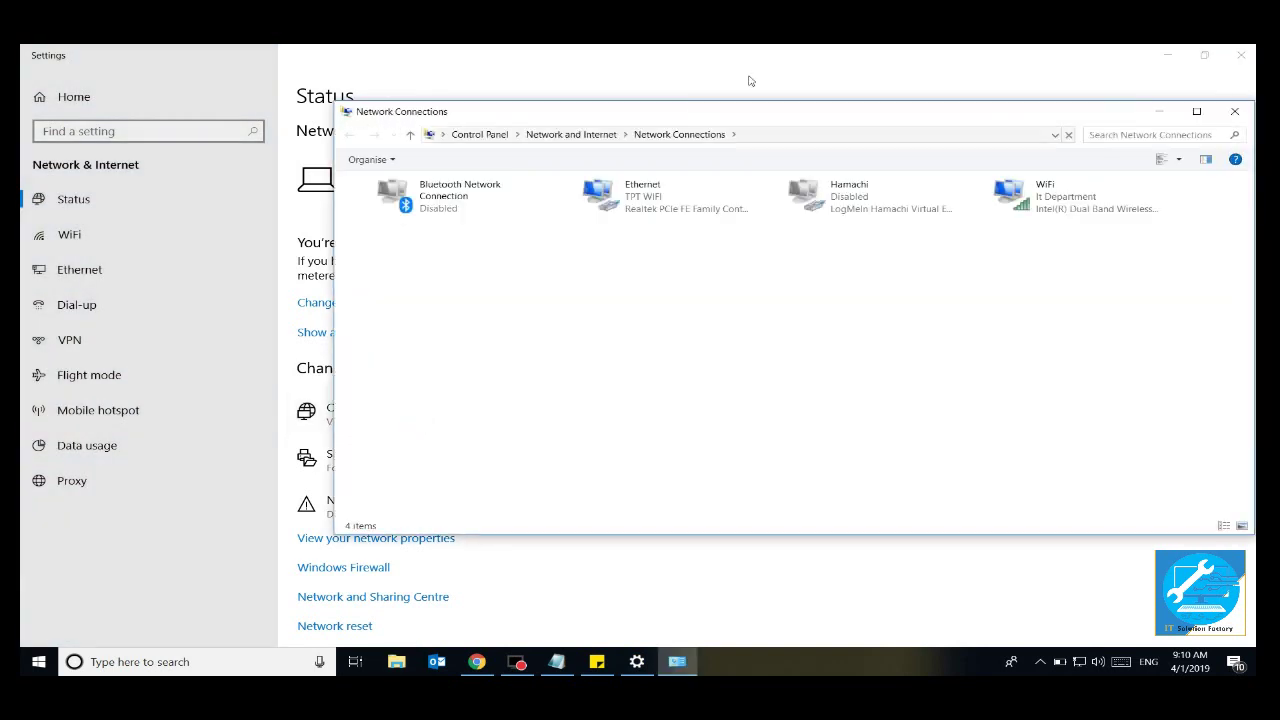
pyautogui.moveTo(748, 116); pyautogui.dragTo(479, 148)
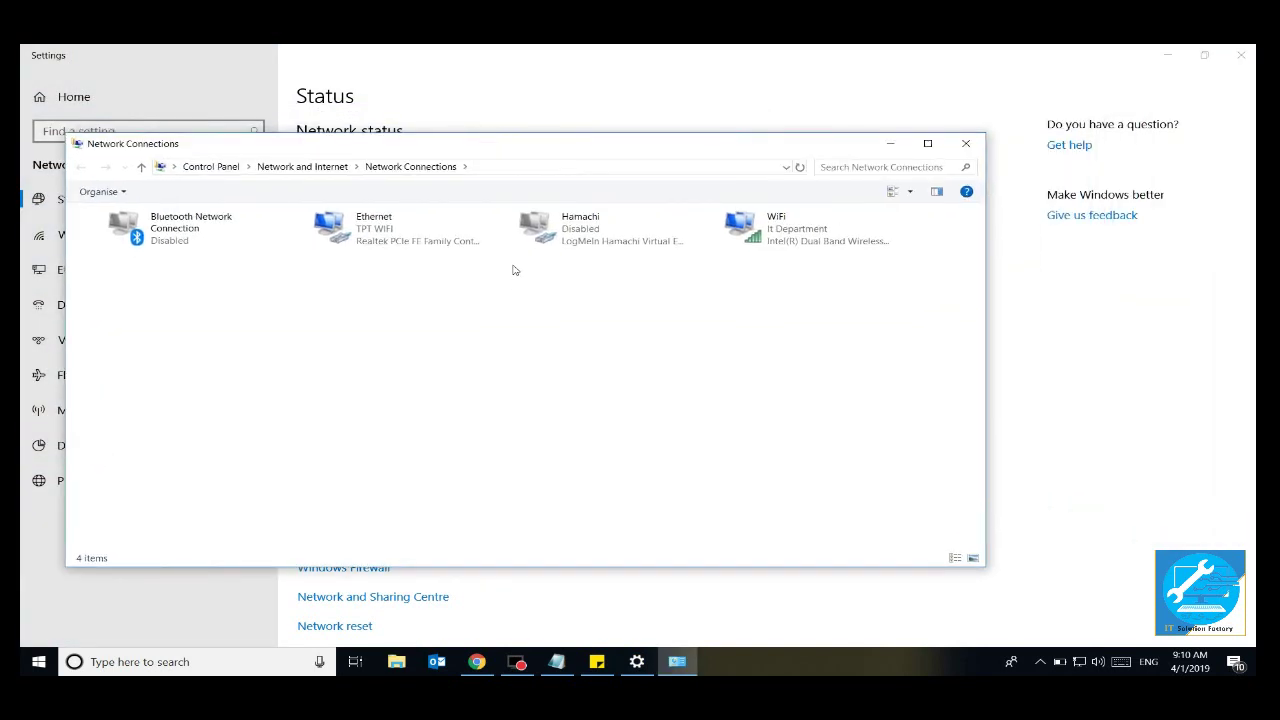
# Step: Bring the sticky note over the adapter list and add the line "Now i am going to dissable land line"
pyautogui.click(597, 661)
pyautogui.moveTo(451, 325); pyautogui.dragTo(355, 306)
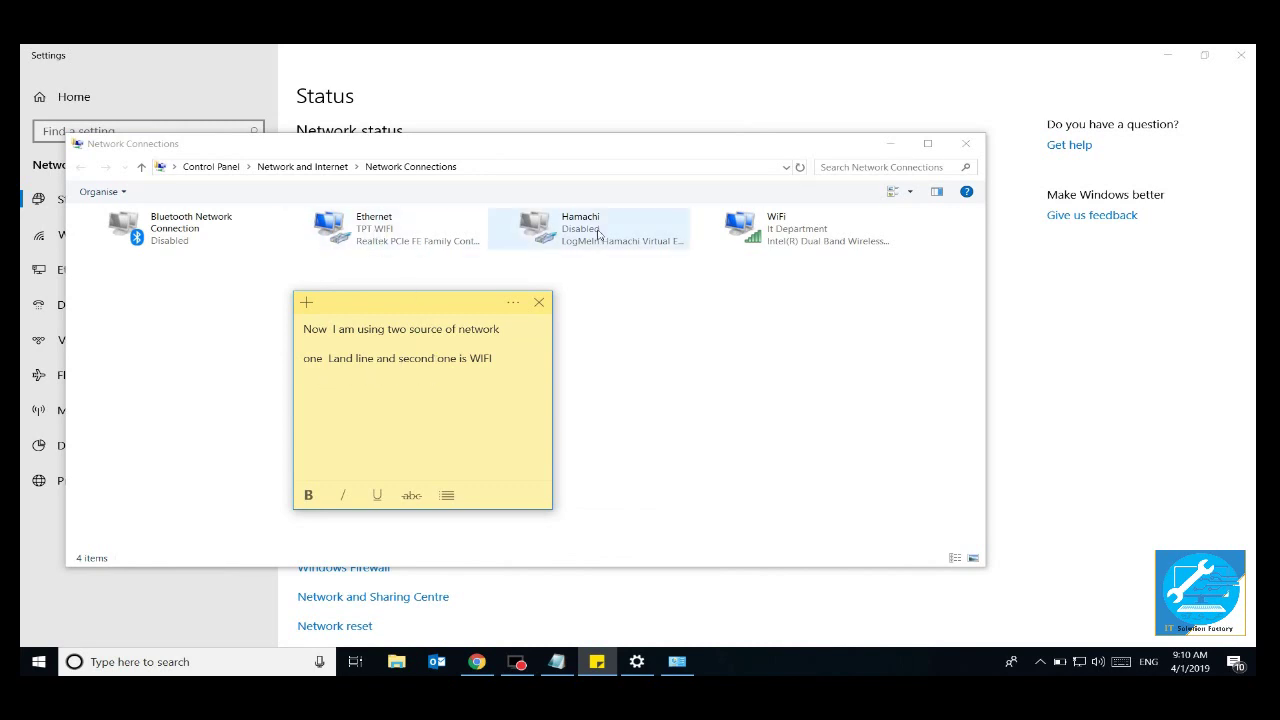
pyautogui.click(517, 361)
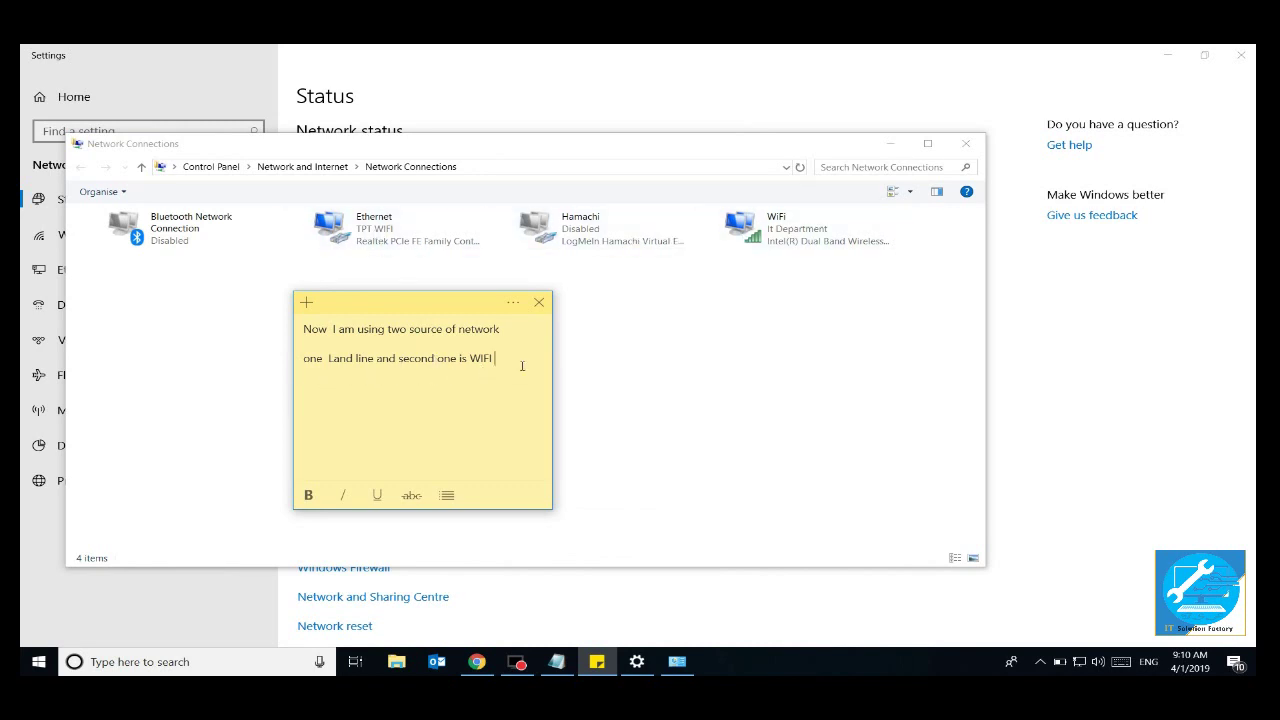
pyautogui.write('Now i am going to dissable land line')
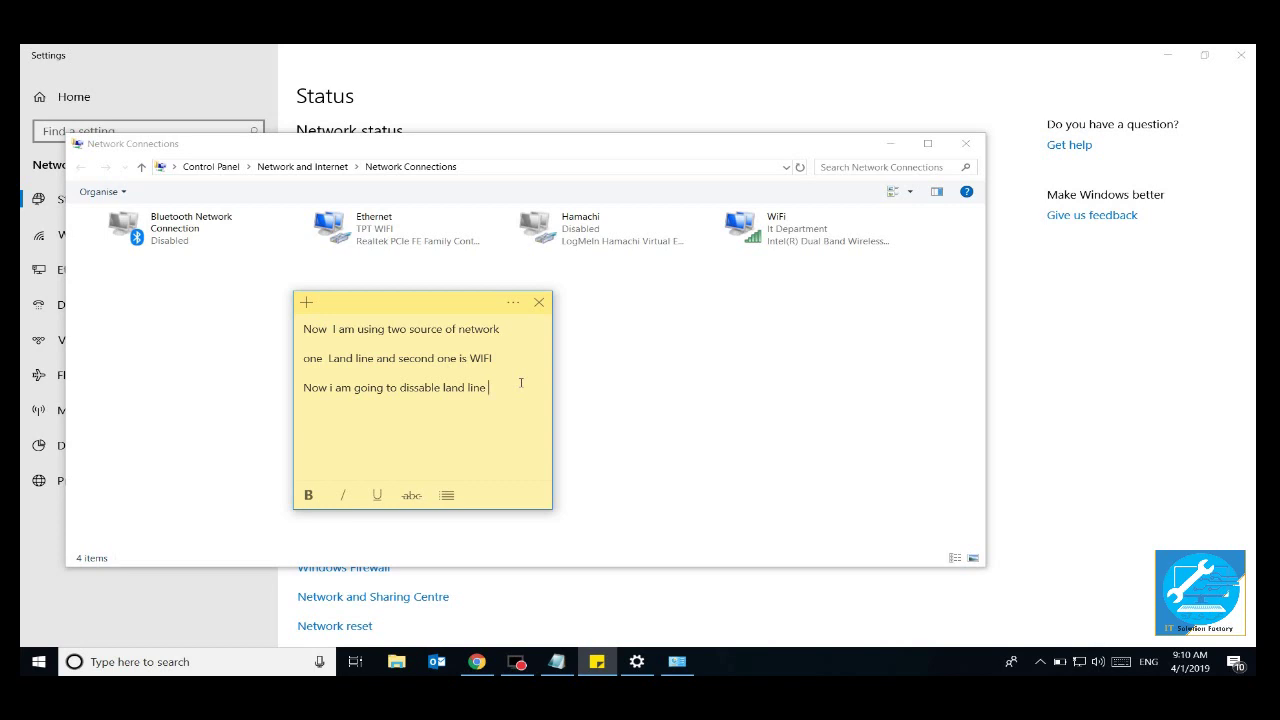
# Step: Continue the sticky note's last sentence with "because you ll able to understand easy"
pyautogui.write('because you ll able to easy')
pyautogui.click(417, 404)
pyautogui.write('understand')
pyautogui.press('BackSpace')
pyautogui.click(523, 405)
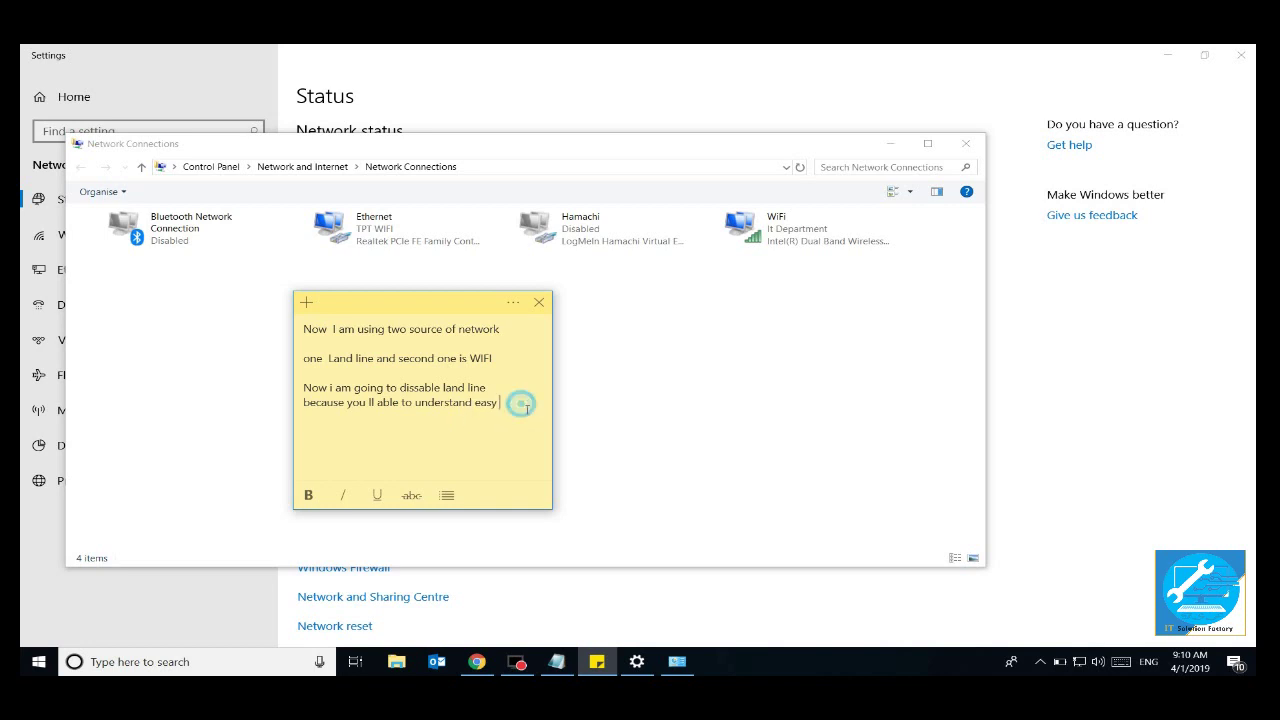
# Step: End the note's sentence with a period and add the line "Now i am going to use one sourse"
pyautogui.write('. I am')
pyautogui.press('BackSpace')
pyautogui.press('BackSpace')
pyautogui.press('BackSpace')
pyautogui.press('BackSpace')
pyautogui.write('Now i am going to use one sour')
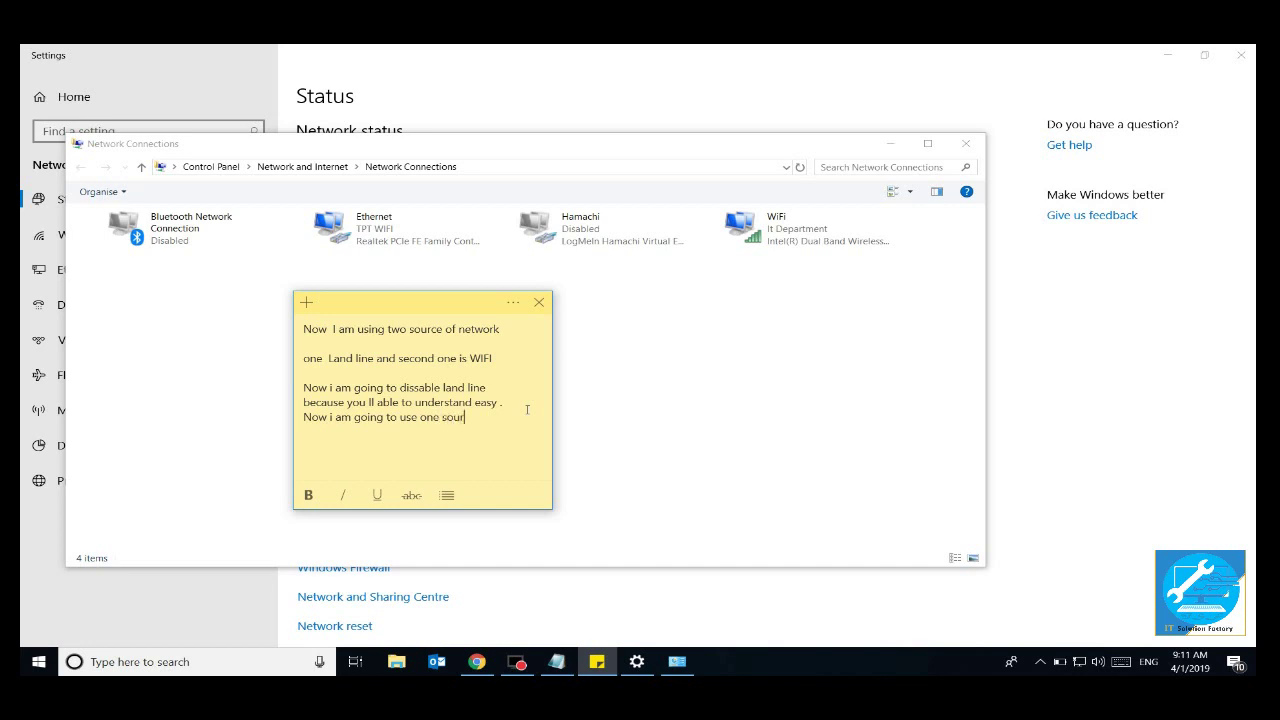
pyautogui.write('se')
# Step: Add "just follow me" and "and check how to change IP address in a system" at the end of the note
pyautogui.write(' just fo')
pyautogui.write('llow me ')
pyautogui.write('and ')
pyautogui.write(' check ho')
pyautogui.write('w t')
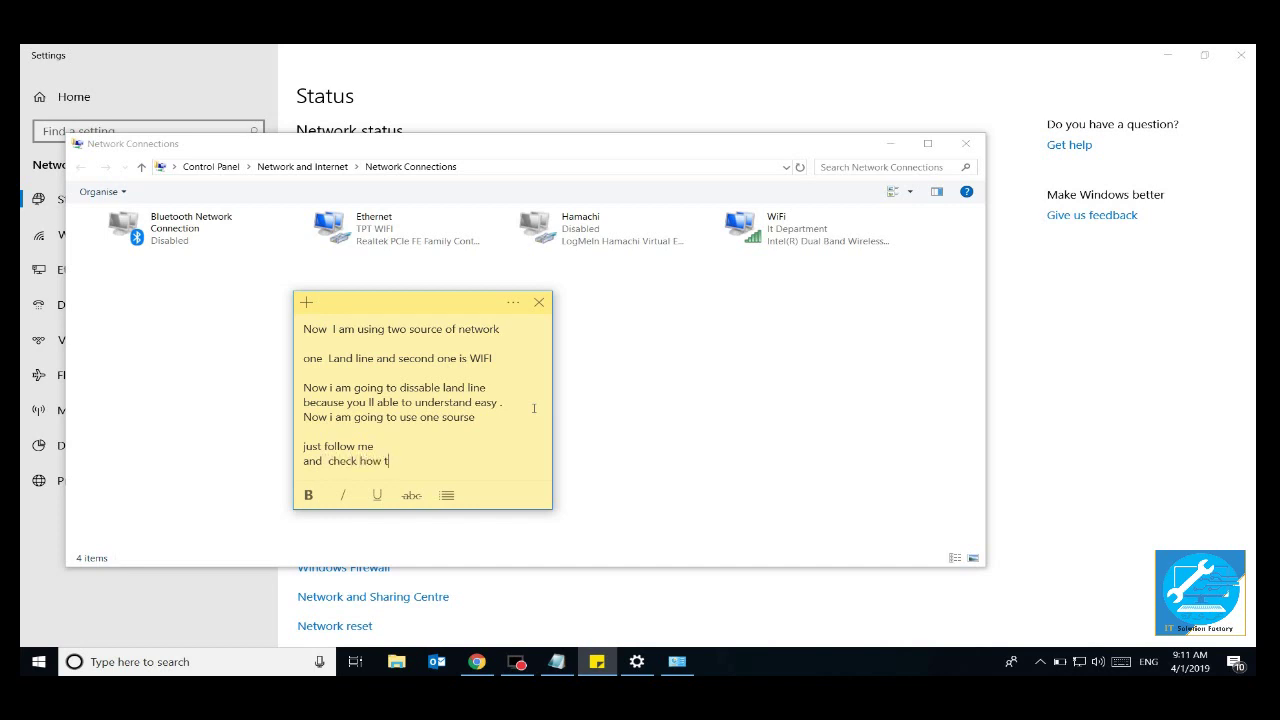
pyautogui.write('o change IP address in a system')
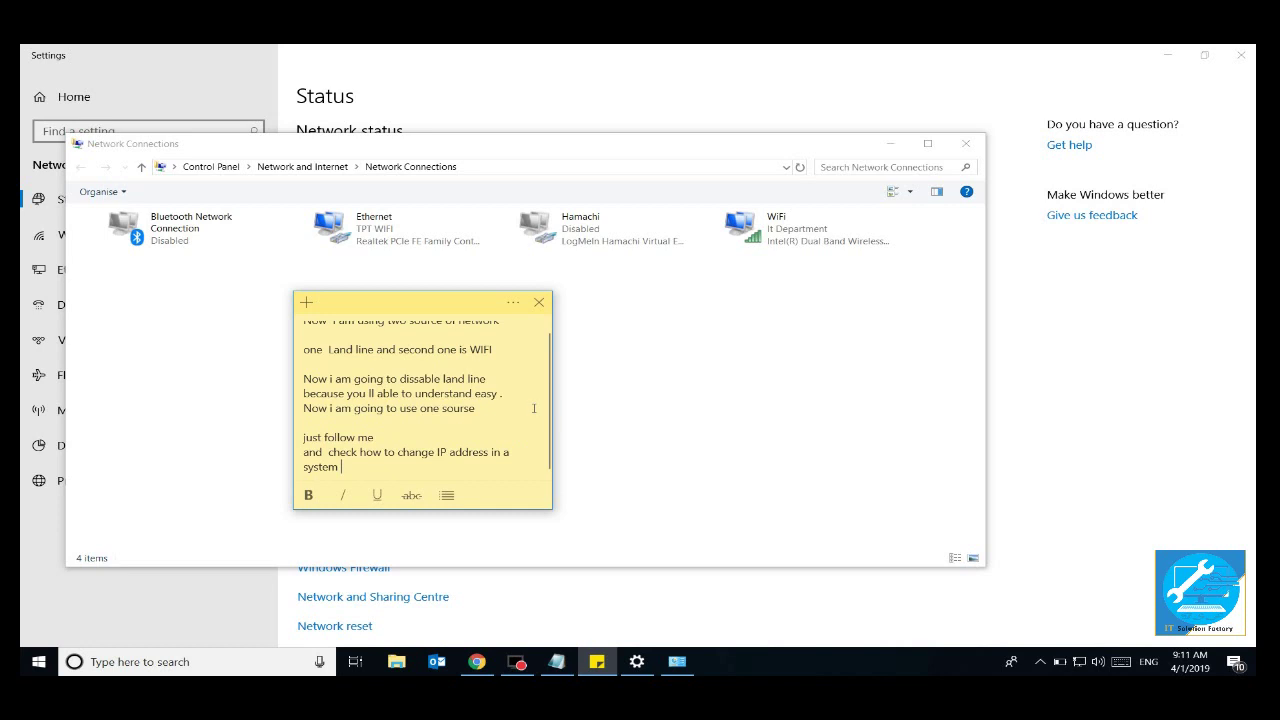
# Step: Move the sticky note off the adapter icons and disable the Ethernet adapter
pyautogui.moveTo(455, 302); pyautogui.dragTo(705, 490)
pyautogui.click(717, 277)
pyautogui.rightClick(758, 228)
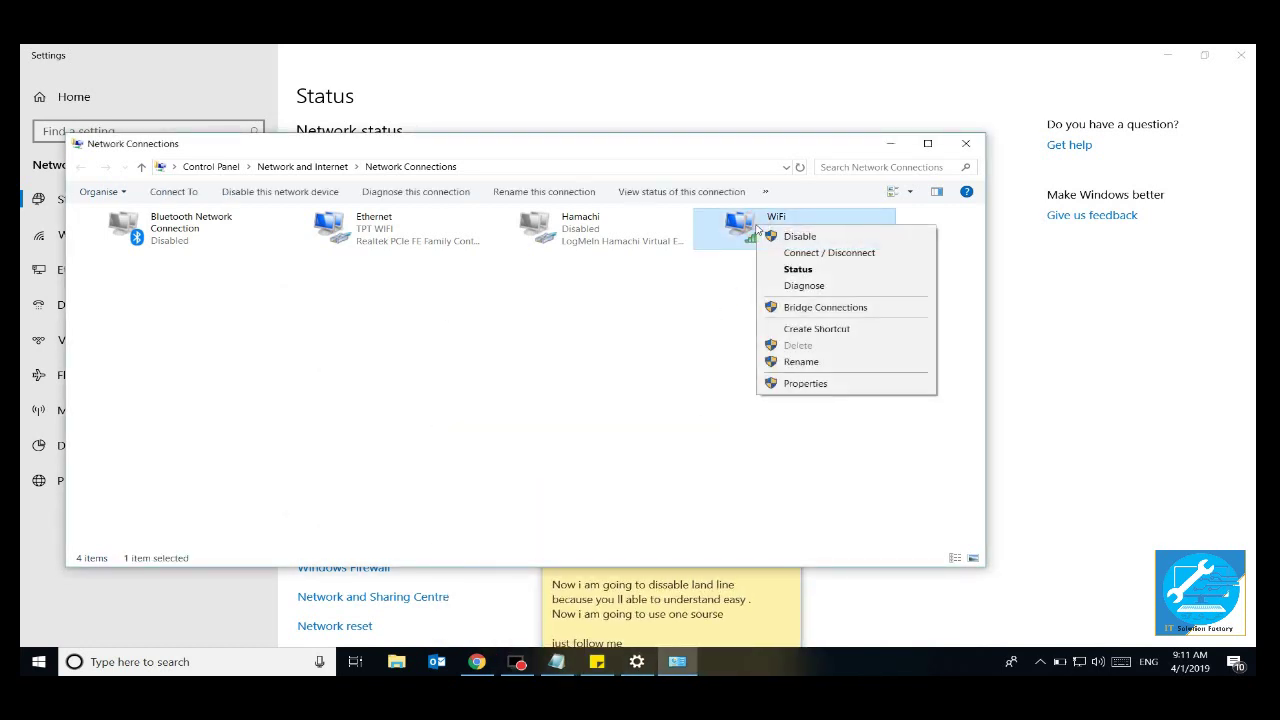
pyautogui.click(345, 232)
pyautogui.rightClick(355, 232)
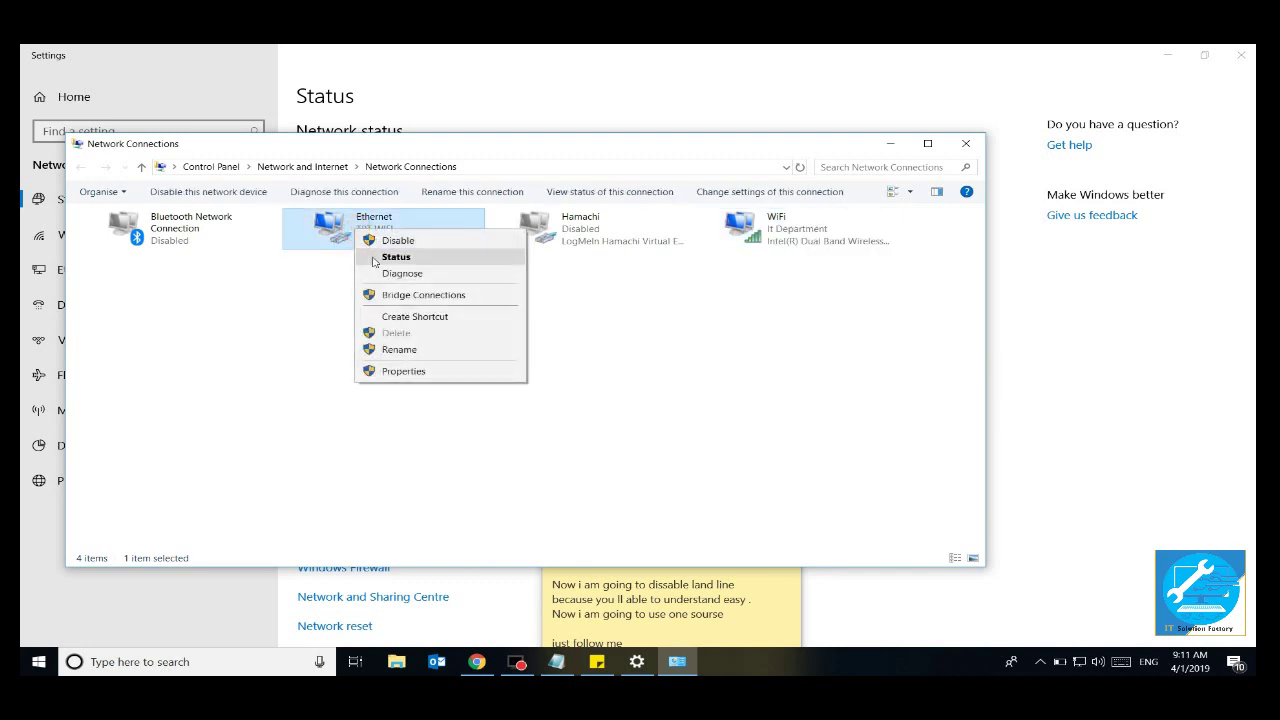
pyautogui.click(382, 241)
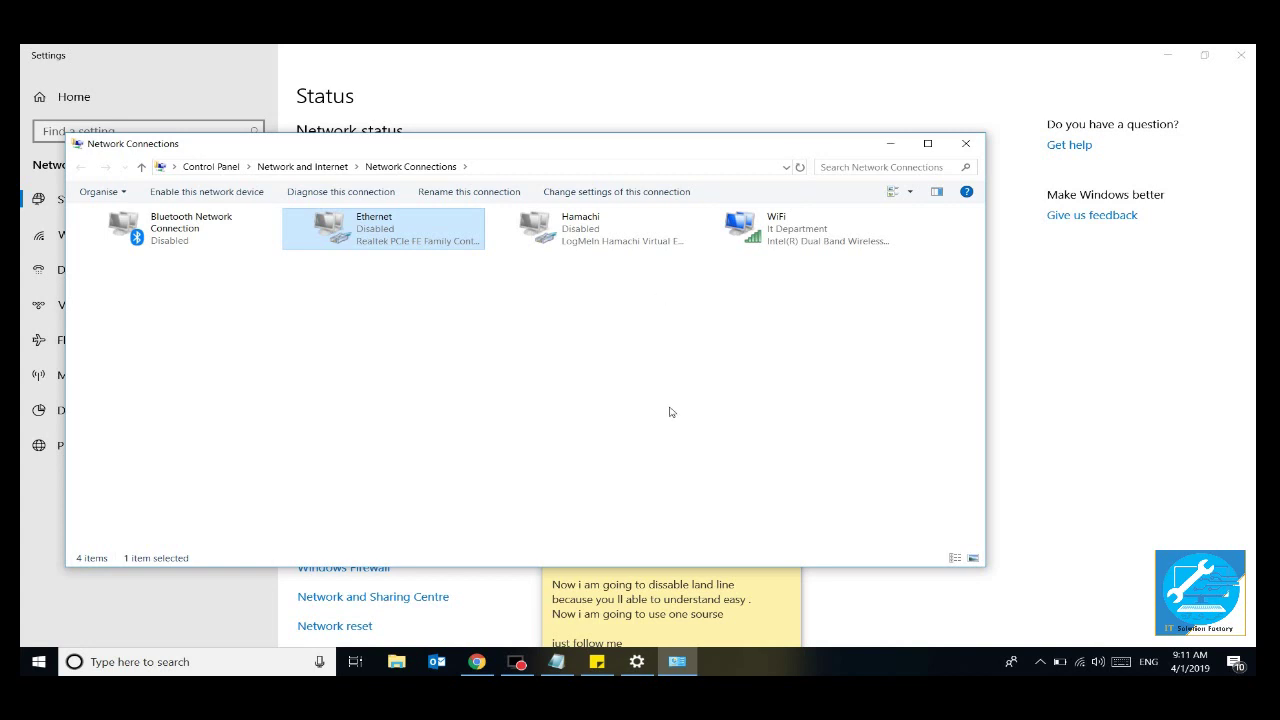
# Step: Open the WiFi adapter's status and view its network connection details
pyautogui.rightClick(752, 224)
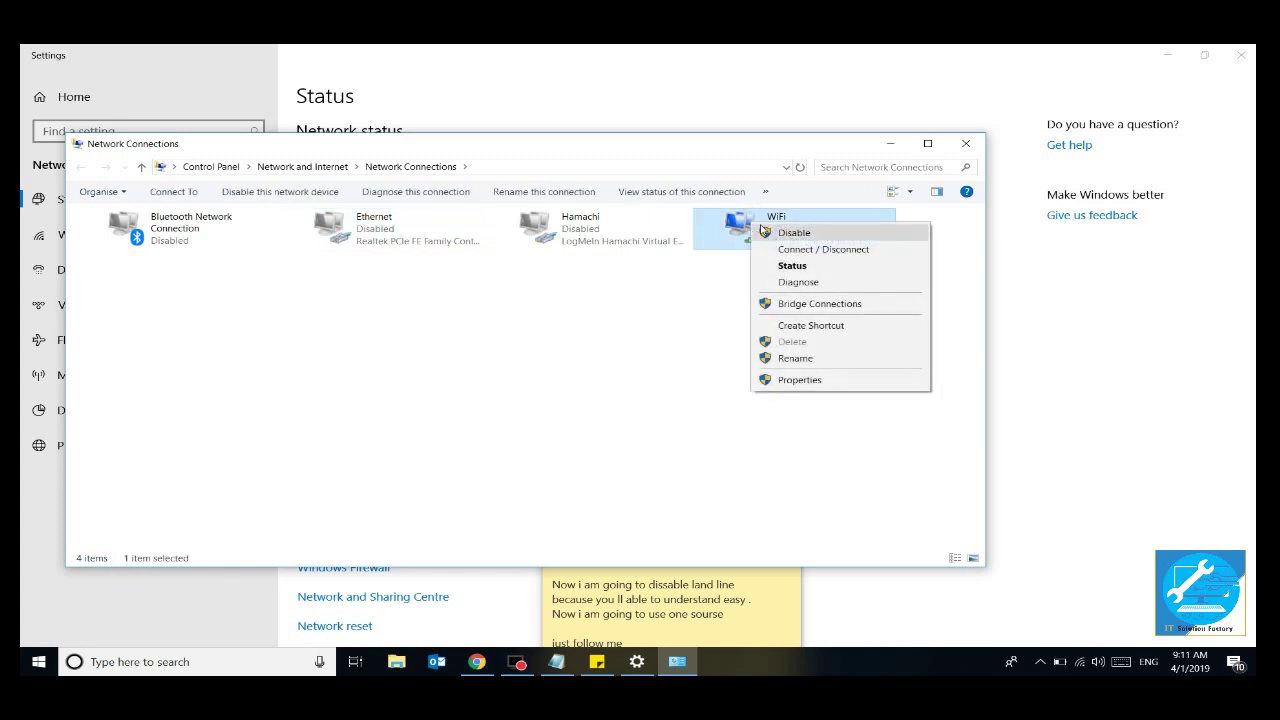
pyautogui.click(724, 270)
pyautogui.doubleClick(749, 237)
pyautogui.click(556, 372)
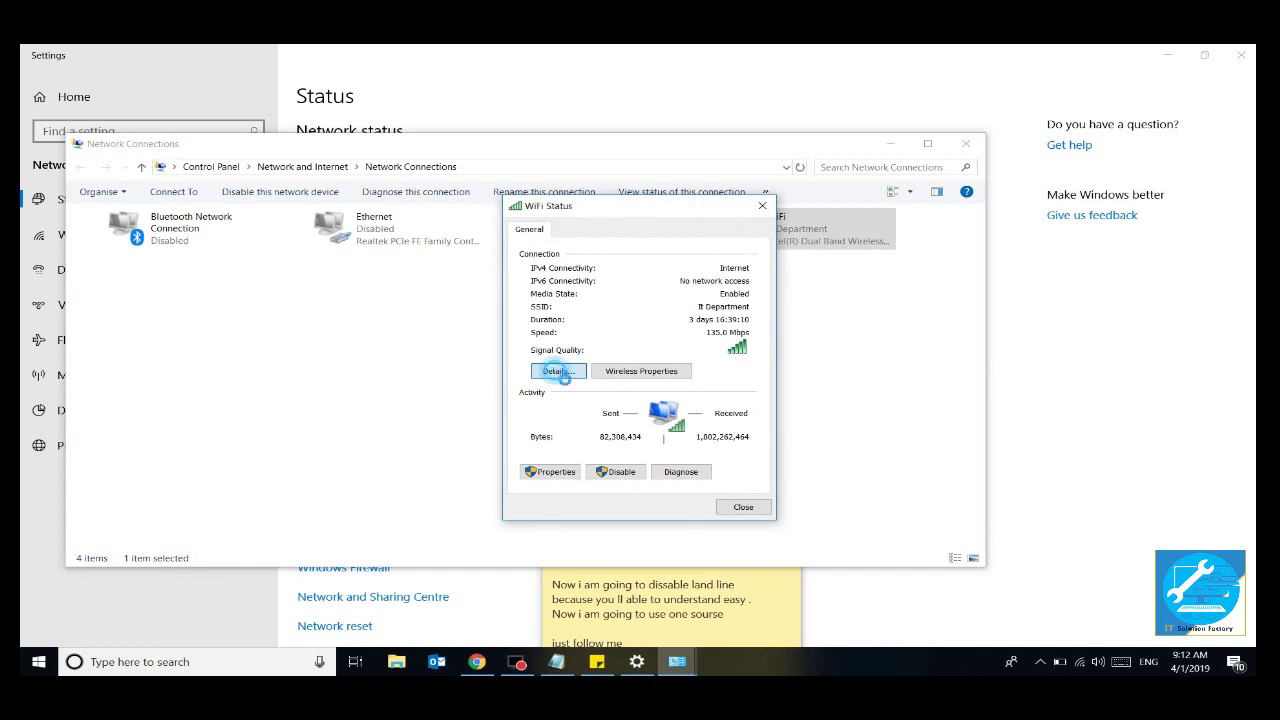
# Step: Place the sticky note beside the connection details and replace all its text with "Now my IP address is"
pyautogui.click(769, 588)
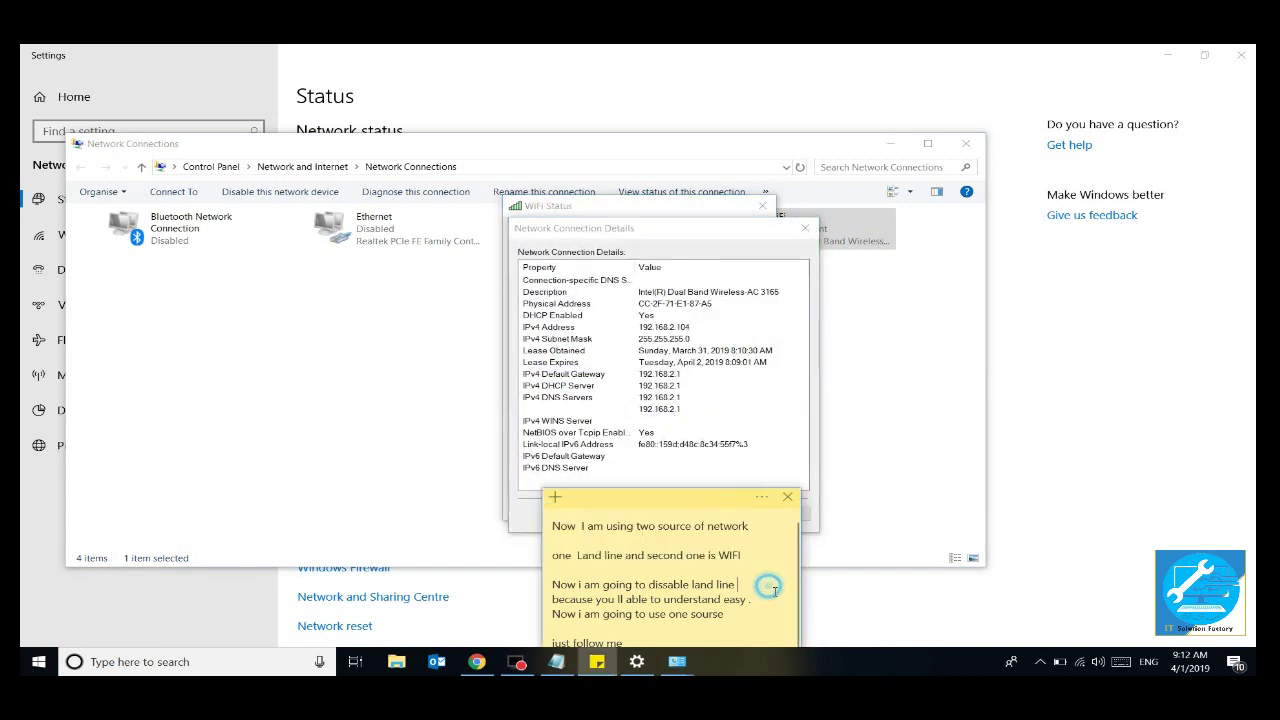
pyautogui.moveTo(646, 492); pyautogui.dragTo(268, 268)
pyautogui.click(394, 444)
pyautogui.moveTo(214, 443); pyautogui.dragTo(231, 428)
pyautogui.hotkey('ctrl', 'a')
pyautogui.press('Delete')
pyautogui.write('Now my IP address is')
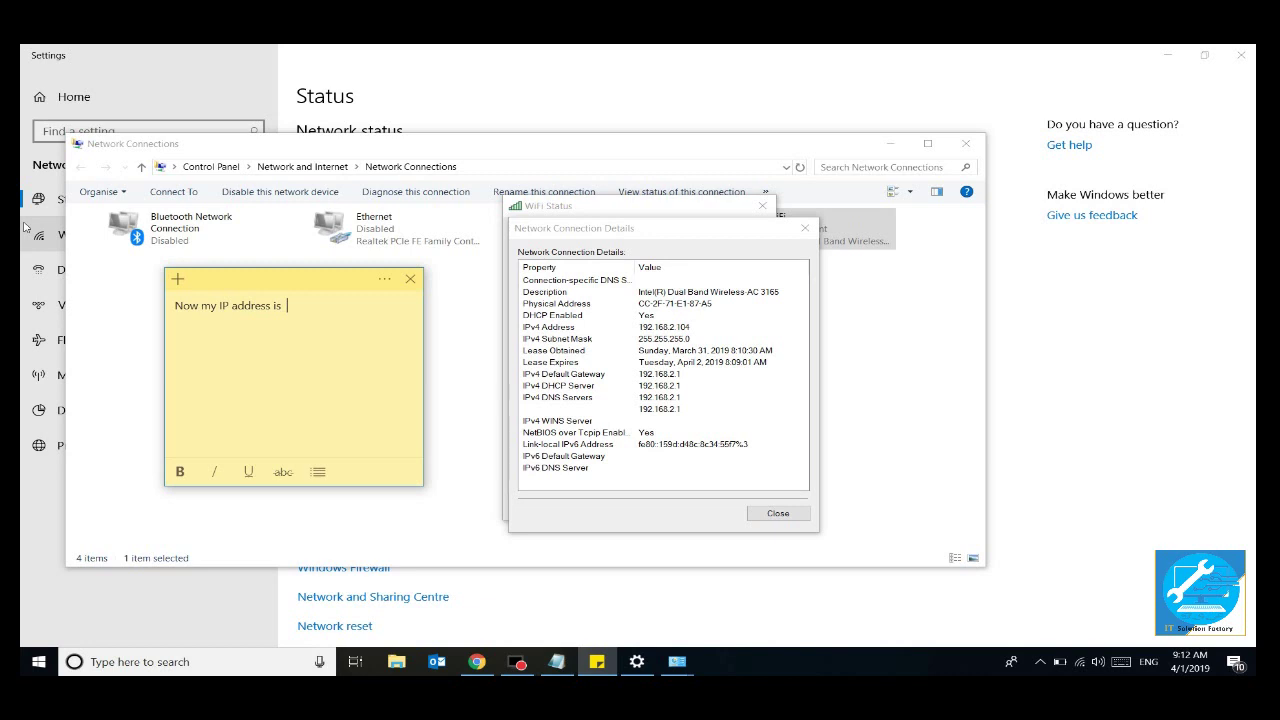
# Step: Complete the note's first line with 192.168.2.104 and add "and i want to change it or give a manual ip for" below
pyautogui.write('192.1')
pyautogui.write('68.2.10')
pyautogui.write('4  ')
pyautogui.write('and i wa')
pyautogui.write('nt to ')
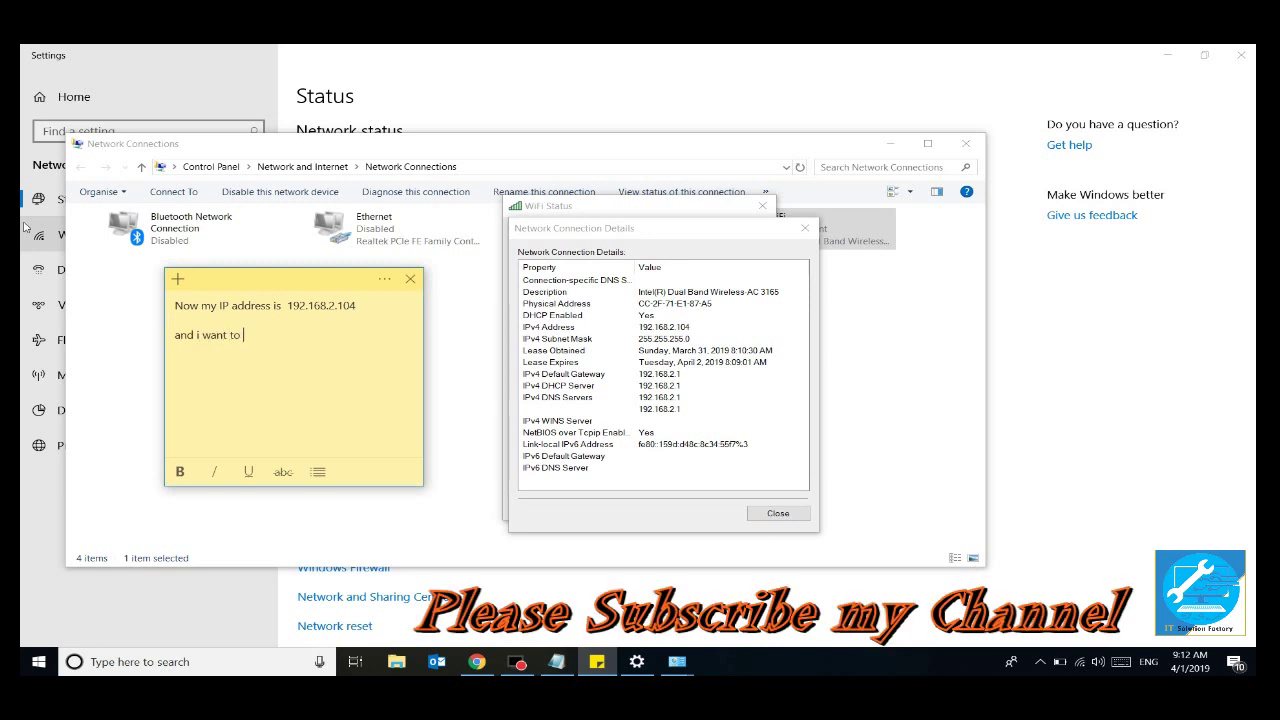
pyautogui.write('change it or give a manual ip ')
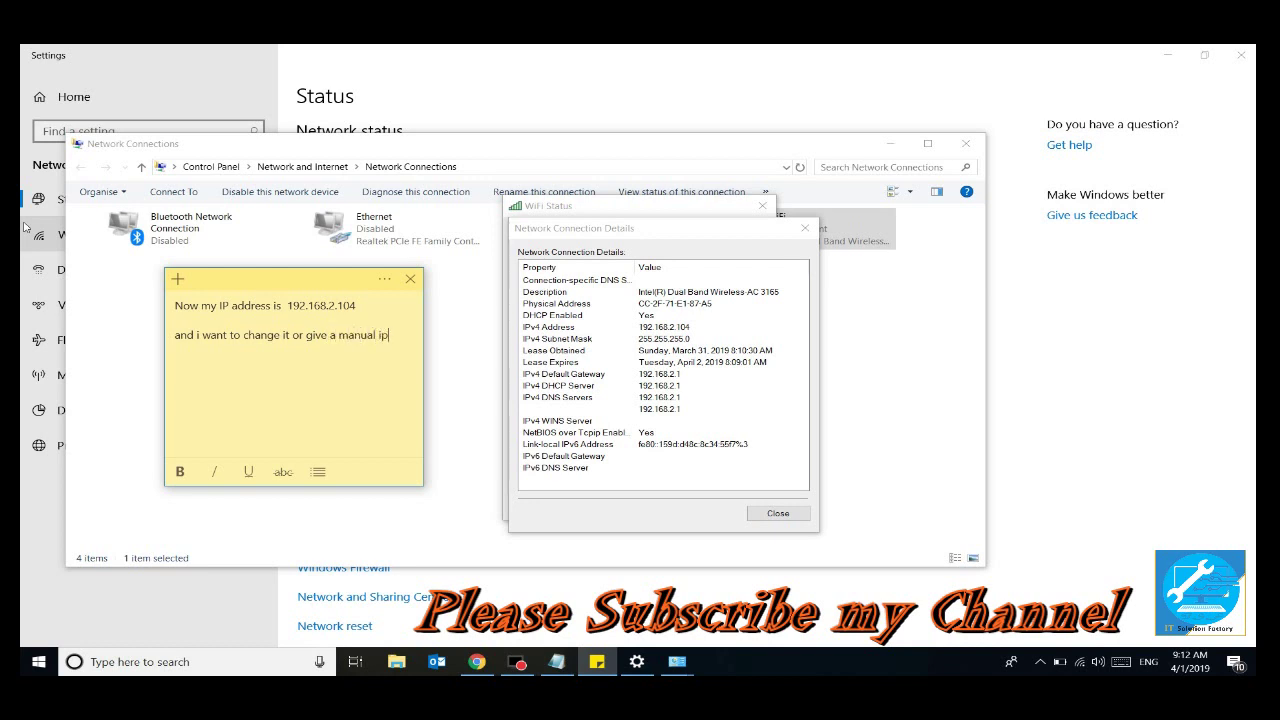
pyautogui.write('for')
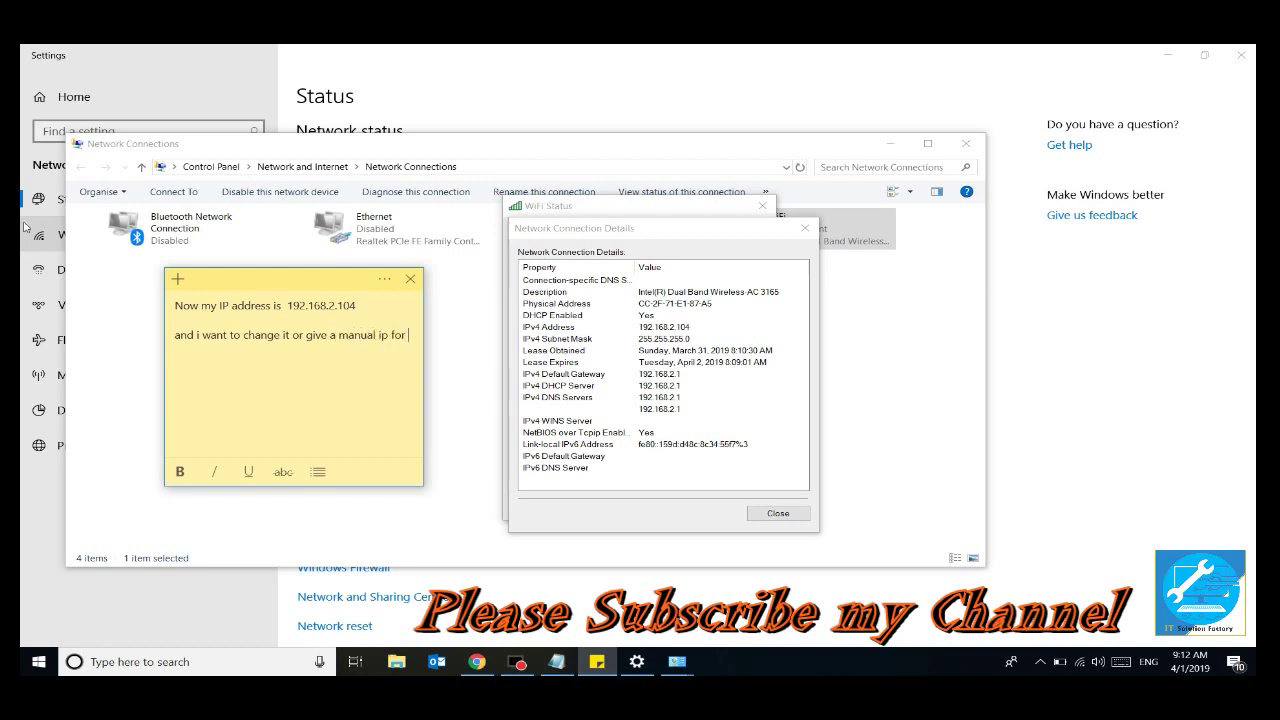